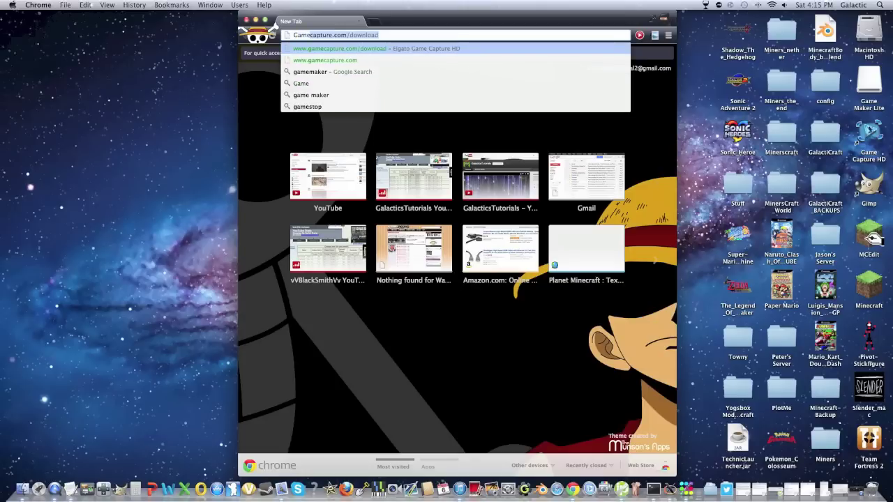
Search Google for gamemaker and start the GameMaker for Mac Lite download from YoYo Games
key(Return)
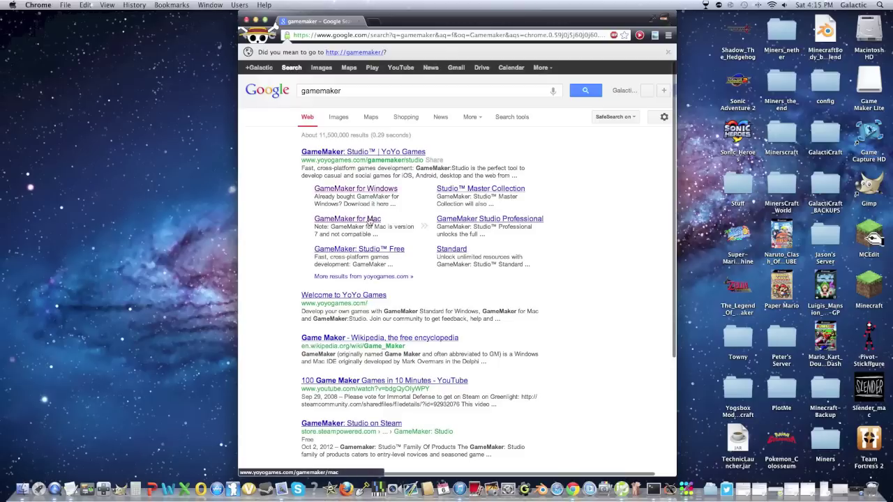
click(368, 220)
click(492, 198)
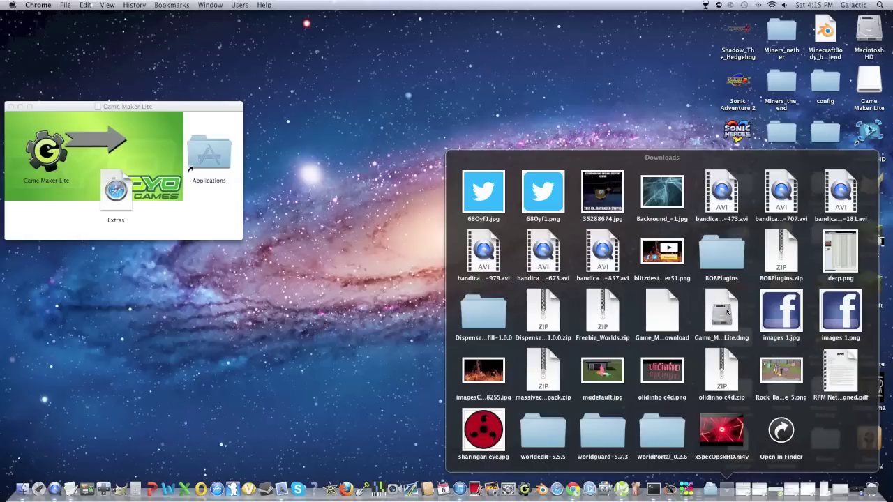
Copy Game Maker Lite from the downloaded disk into Applications, then close and eject the disk
click(364, 181)
drag(164, 110, 471, 132)
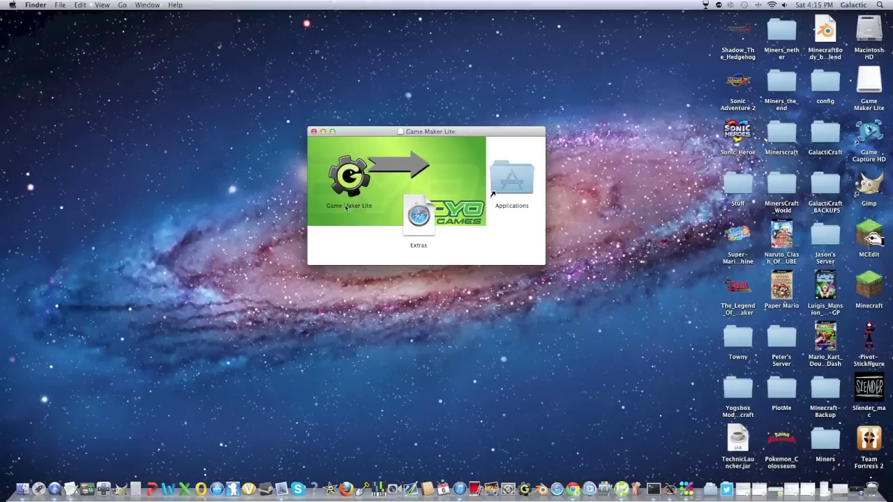
drag(349, 178, 492, 193)
click(314, 131)
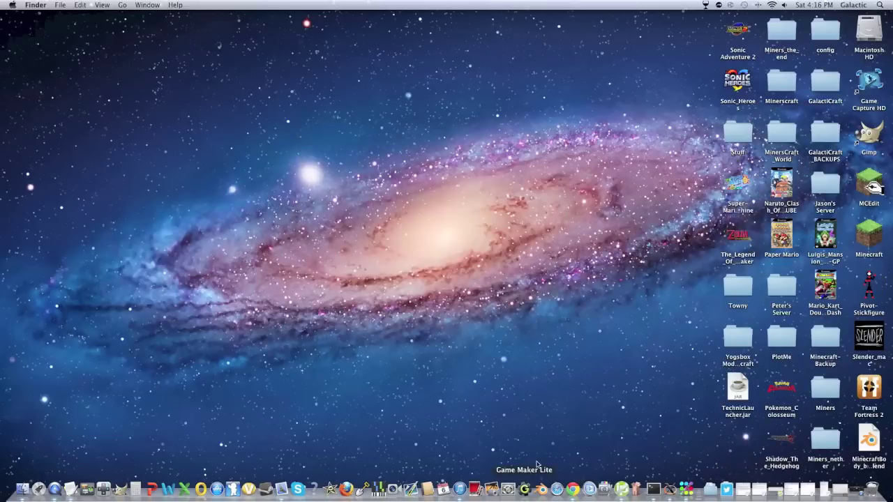
Search Finder's Applications folder for 'appl', then close the window
click(23, 490)
click(78, 148)
click(265, 102)
text(appl)
click(45, 90)
click(46, 90)
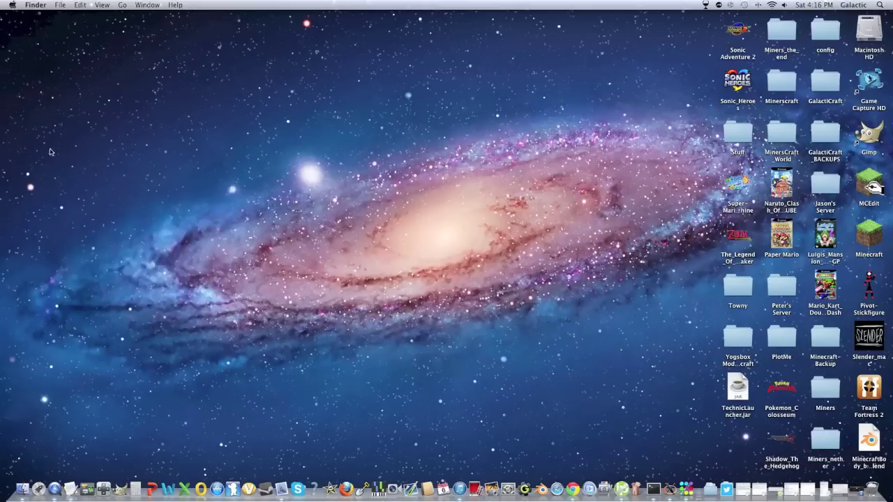
Locate Game Maker Lite in Applications, pin it to the Dock, launch it, and dismiss the info notice
click(21, 489)
click(70, 149)
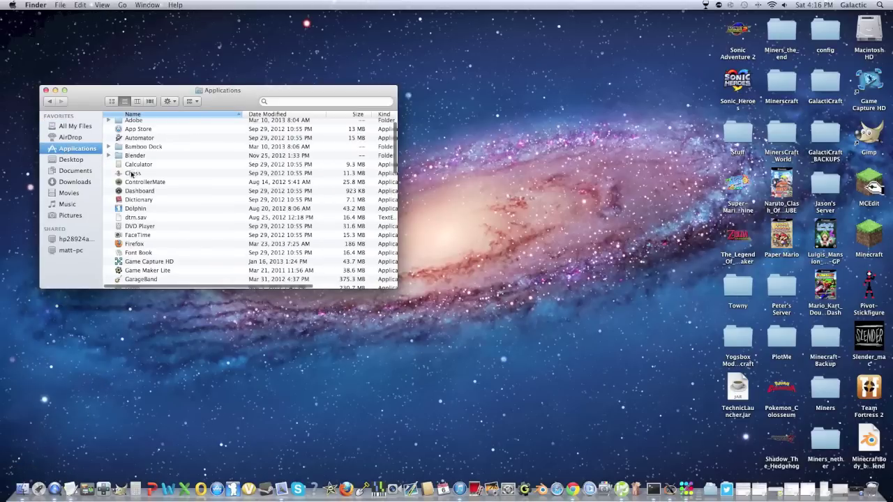
key(g)
click(145, 271)
mouse_move(185, 271)
mouse_down()
mouse_move(307, 315)
mouse_move(358, 358)
mouse_move(209, 290)
mouse_move(190, 272)
mouse_up()
click(45, 91)
click(524, 489)
click(508, 315)
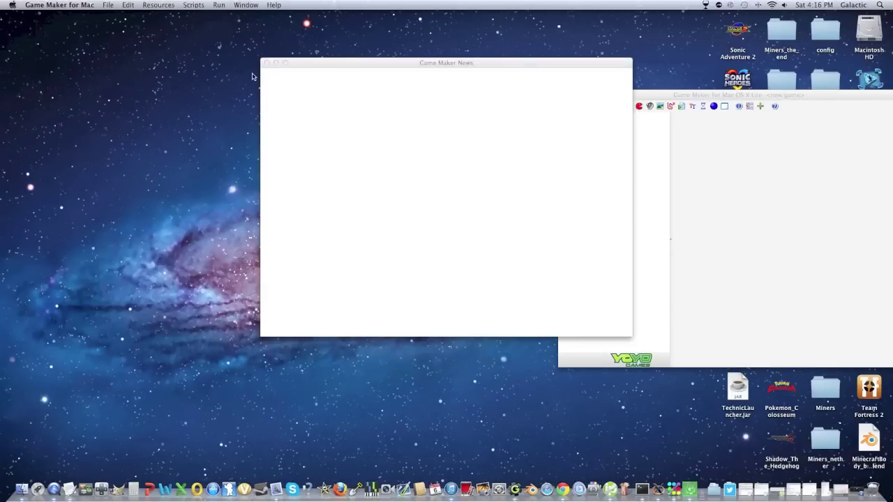
Close the Game Maker News window and centre the main game window on screen
click(267, 63)
drag(670, 95, 330, 91)
Create a new sprite and name it Character_1
click(300, 104)
drag(295, 99, 620, 168)
double_click(391, 181)
text(s)
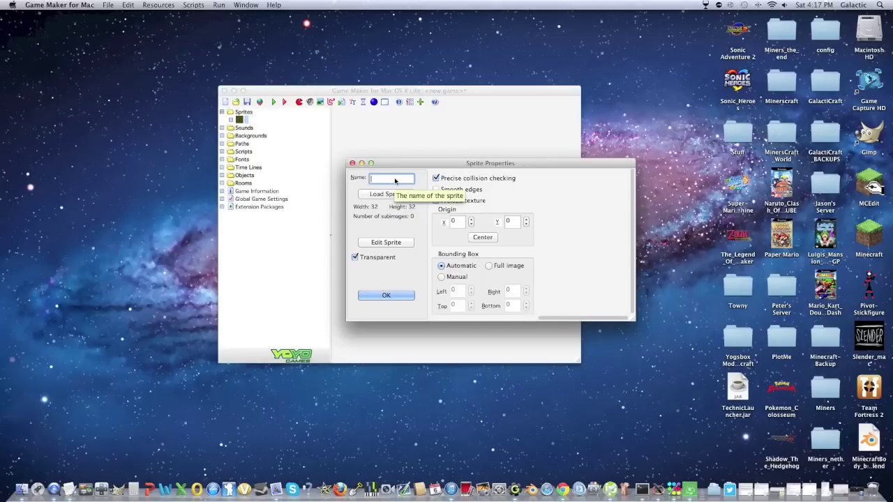
key(BackSpace)
text(Character_1)
Load Robot_Guy.bmp from Pictures as the sprite image and open the sprite editor with preview on
click(388, 195)
click(335, 190)
click(417, 195)
click(554, 267)
click(388, 242)
click(296, 182)
Open the sprite frame in the Image Editor, zoomed in two steps, with the Fill tool ready
click(427, 166)
click(319, 183)
click(315, 184)
click(316, 227)
click(363, 229)
click(328, 226)
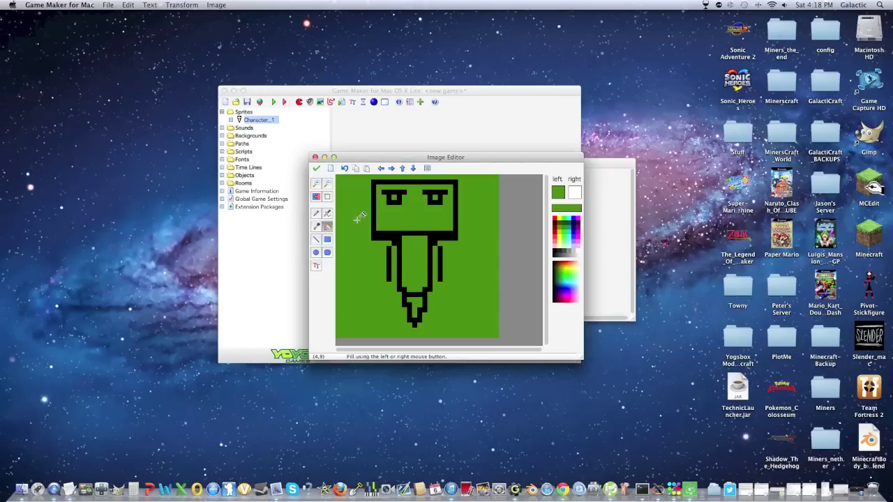
Fill the robot's body and head grey and both eyes blue, undoing a red fill on the tip
click(576, 246)
click(422, 252)
click(417, 213)
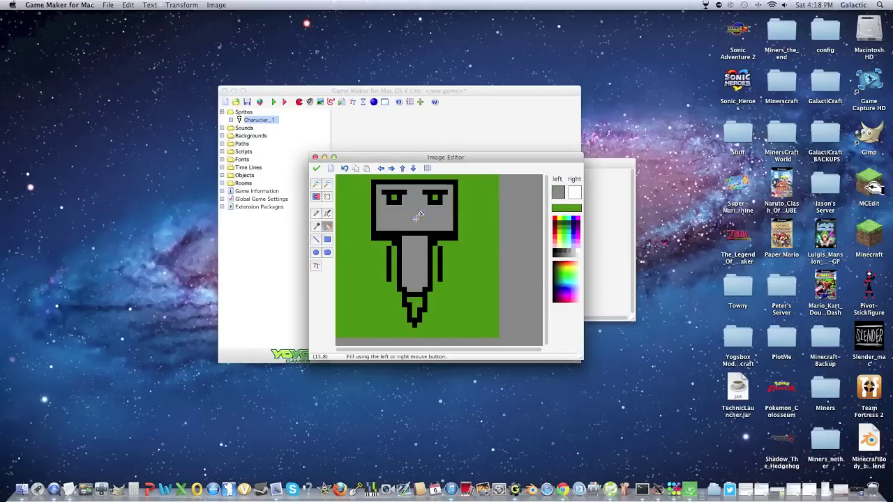
click(576, 216)
click(435, 199)
click(395, 199)
click(557, 218)
click(416, 301)
key(ctrl+z)
Accept the image edits and confirm the Character_1 sprite properties
click(317, 169)
click(295, 166)
click(375, 295)
click(278, 135)
Create a new object, object1, using the Character_1 sprite
click(374, 102)
click(364, 213)
click(374, 225)
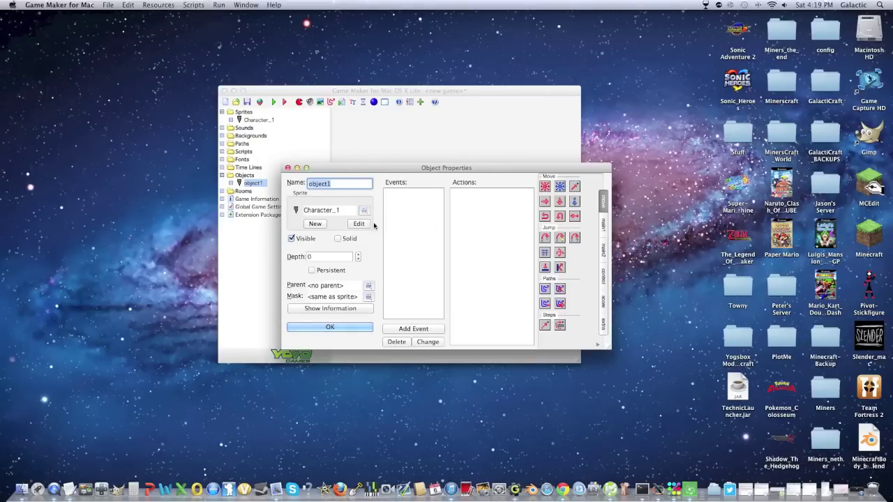
Add <Left>, <Right> and <Up> keyboard events to object1
click(401, 331)
click(412, 295)
click(420, 295)
click(406, 329)
click(416, 287)
click(419, 303)
click(402, 329)
click(406, 287)
click(411, 303)
Add <Down> and <No key> keyboard events to object1
click(406, 326)
click(408, 287)
click(419, 316)
click(403, 329)
click(408, 289)
click(433, 428)
Give the <No key> event a Move Fixed action with the centre (stop) direction
click(395, 194)
drag(547, 192, 488, 209)
click(421, 253)
click(508, 338)
Give the Left and Up events Move Fixed actions in their directions at speed 5
click(402, 201)
drag(544, 187, 496, 210)
click(536, 270)
click(550, 300)
text(5)
click(634, 357)
click(402, 211)
drag(545, 187, 501, 206)
text(5)
click(423, 240)
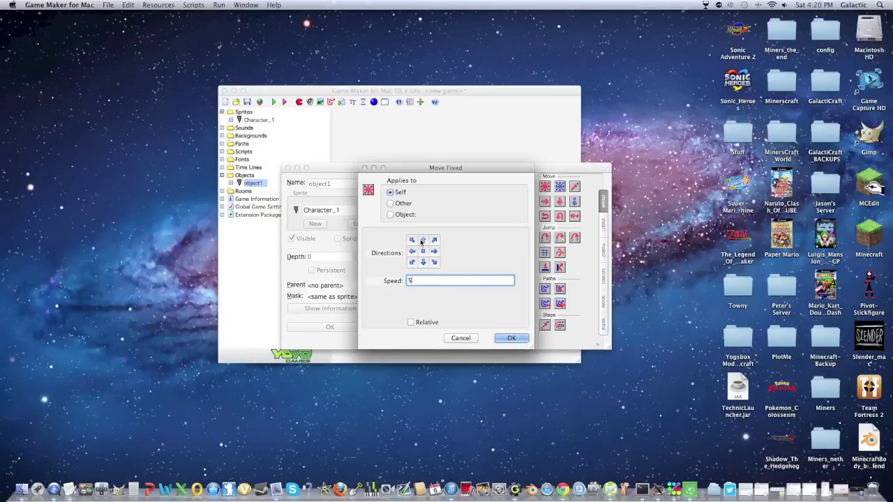
click(512, 338)
Give the Right and Down events Move Fixed actions in their directions, then save object1's properties
click(404, 220)
drag(545, 186, 500, 222)
click(434, 251)
click(503, 339)
click(404, 229)
drag(545, 187, 490, 218)
click(422, 262)
key(Return)
click(403, 220)
click(340, 328)
Create a new room and close it, keeping its settings
click(384, 103)
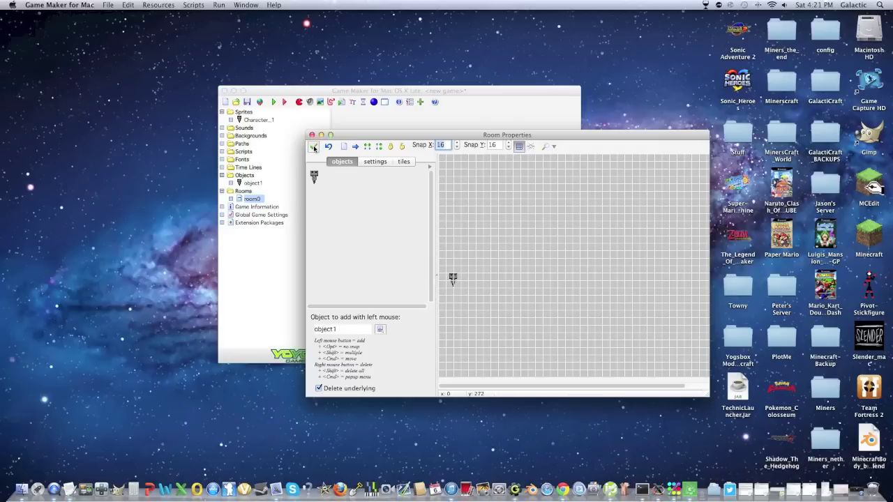
click(314, 147)
Run the game and steer the gray robot around the room with the arrow keys
click(274, 102)
key(Right)
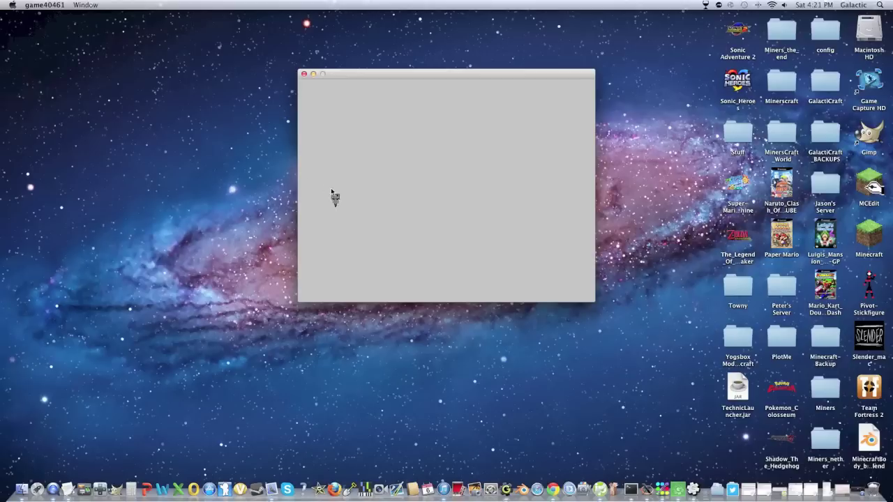
key(Down)
key(Right)
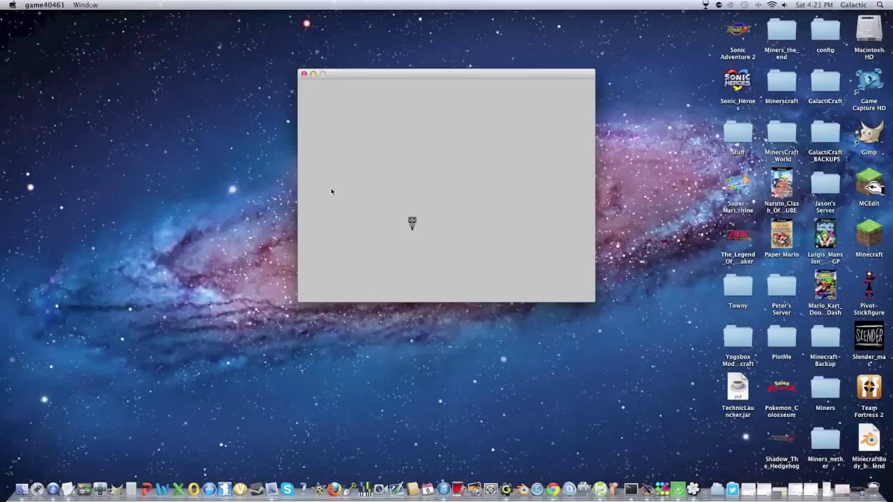